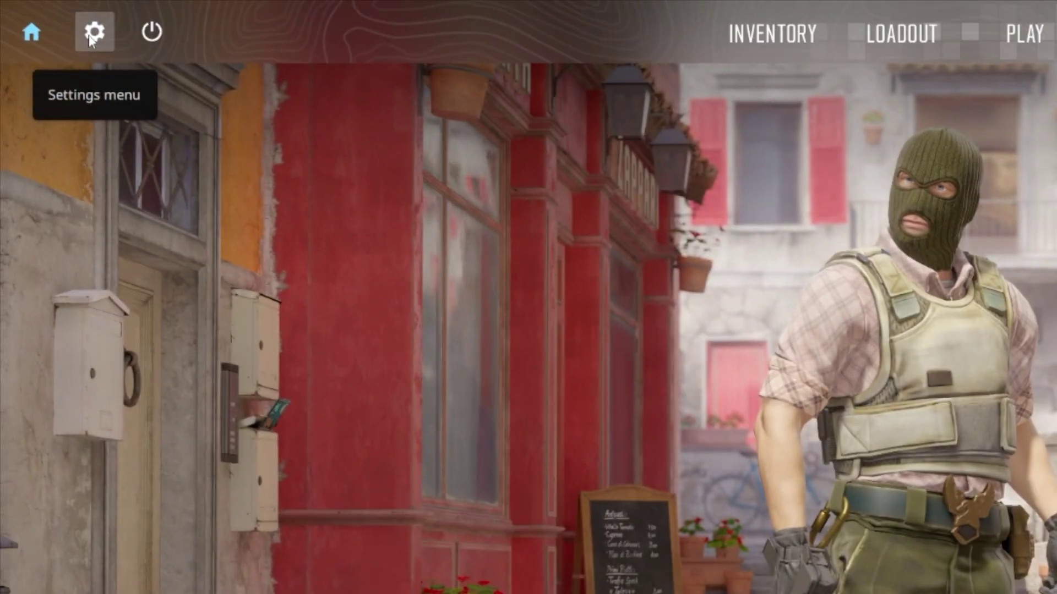
- In the game settings' Advanced Video page, switch NVIDIA Reflex Low Latency from Disabled to Enabled
left_click(52, 17)
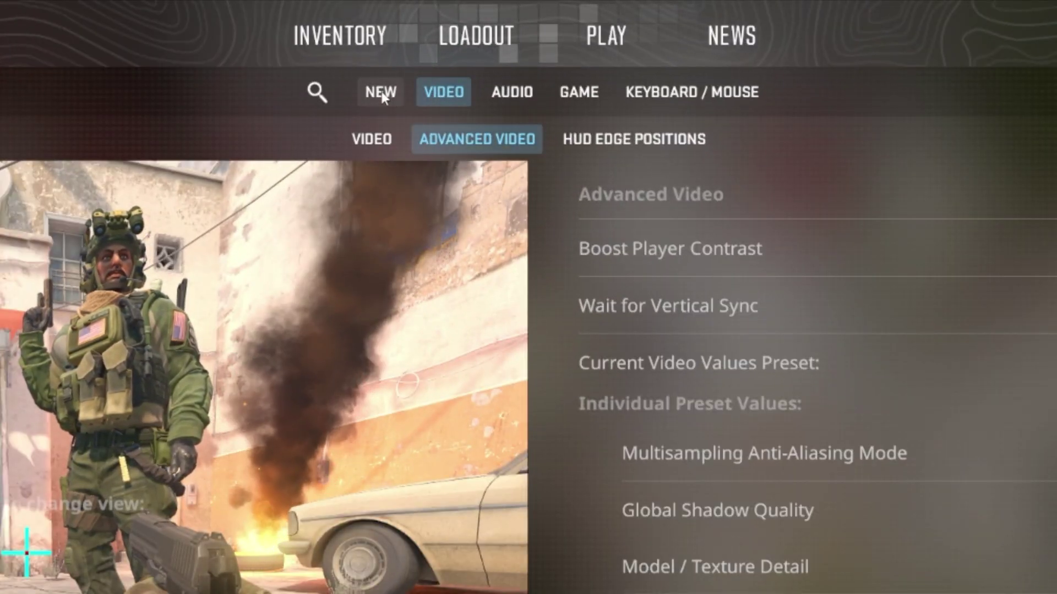
left_click(382, 97)
left_click(443, 92)
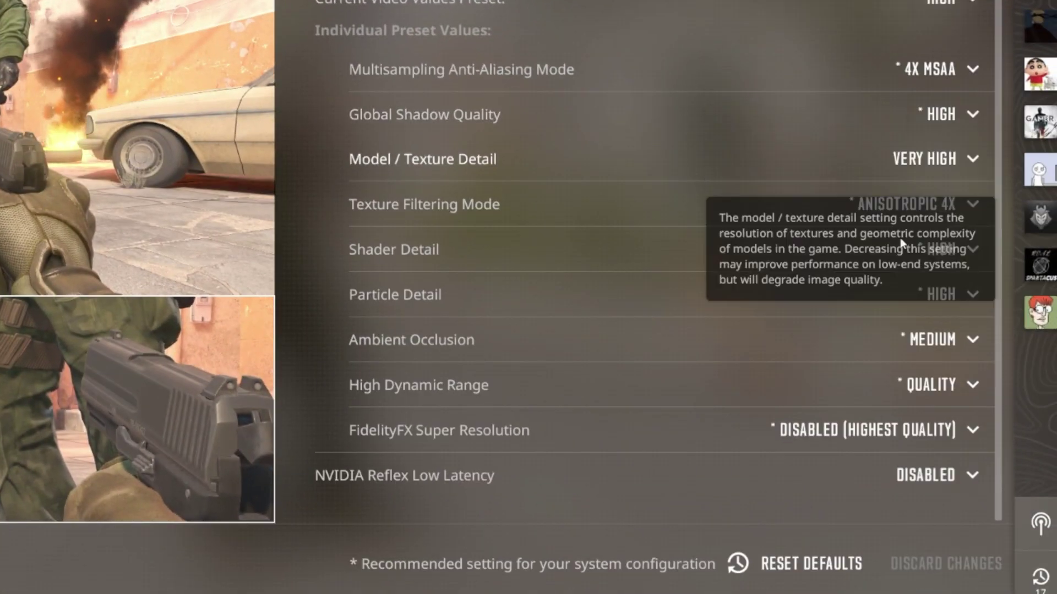
left_click(939, 479)
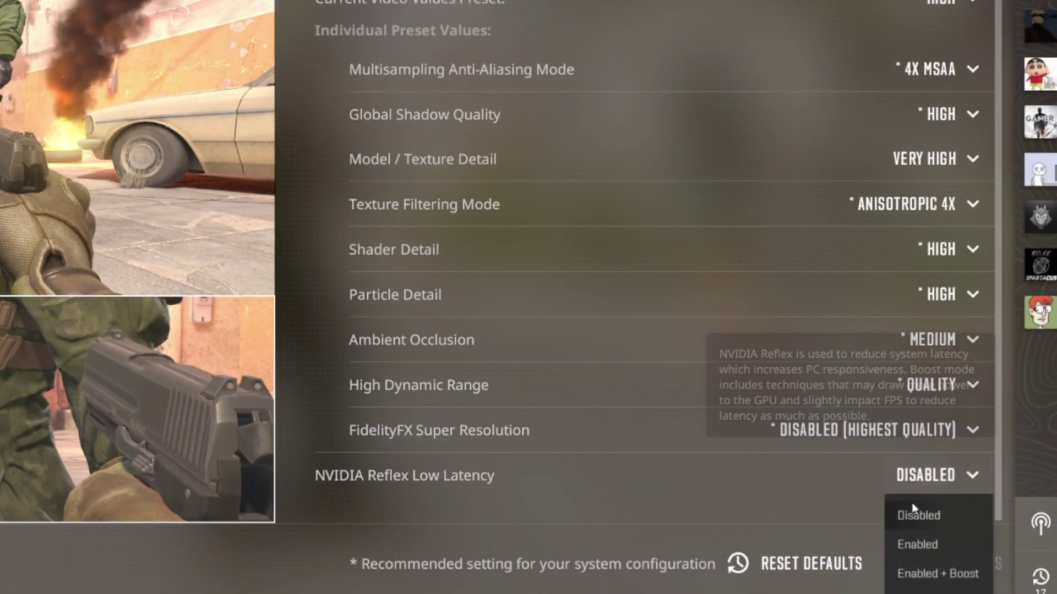
left_click(917, 546)
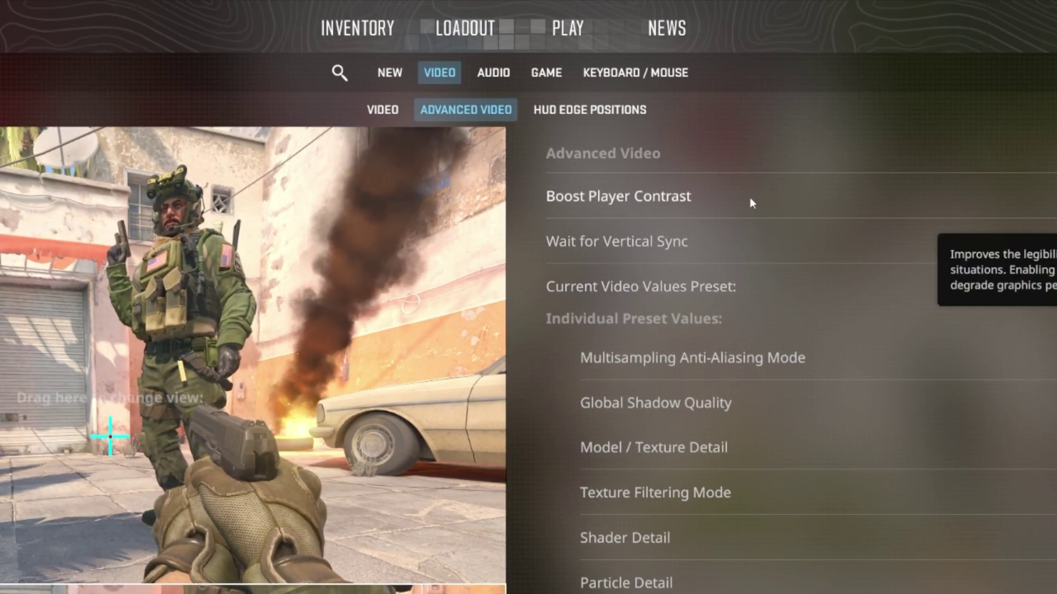
- On the basic Video settings page, set Display Mode to Fullscreen
left_click(380, 111)
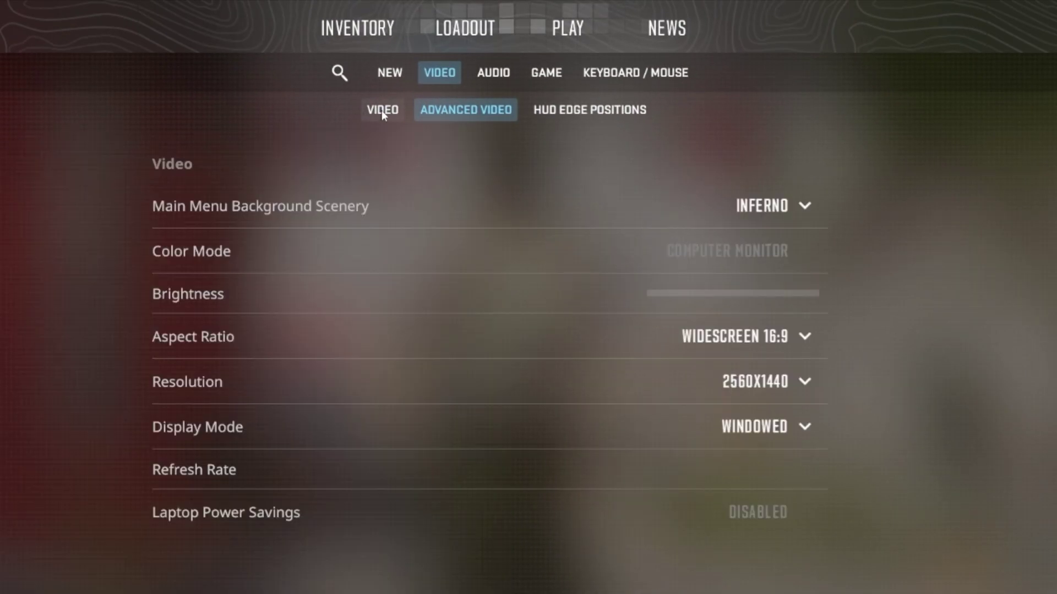
left_click(784, 430)
left_click(784, 497)
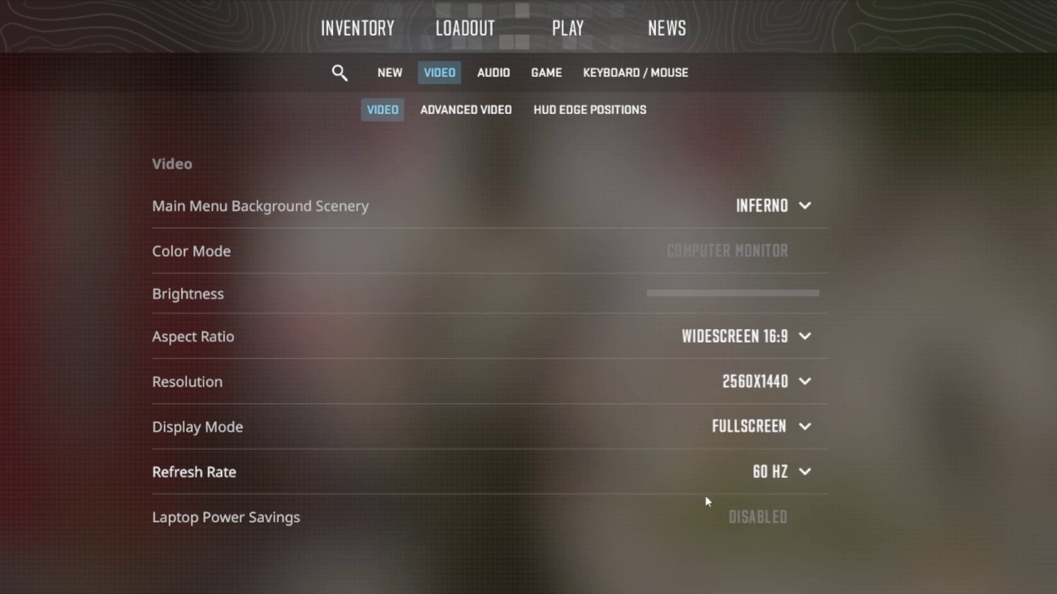
- Set the refresh rate to 165 Hz
left_click(771, 473)
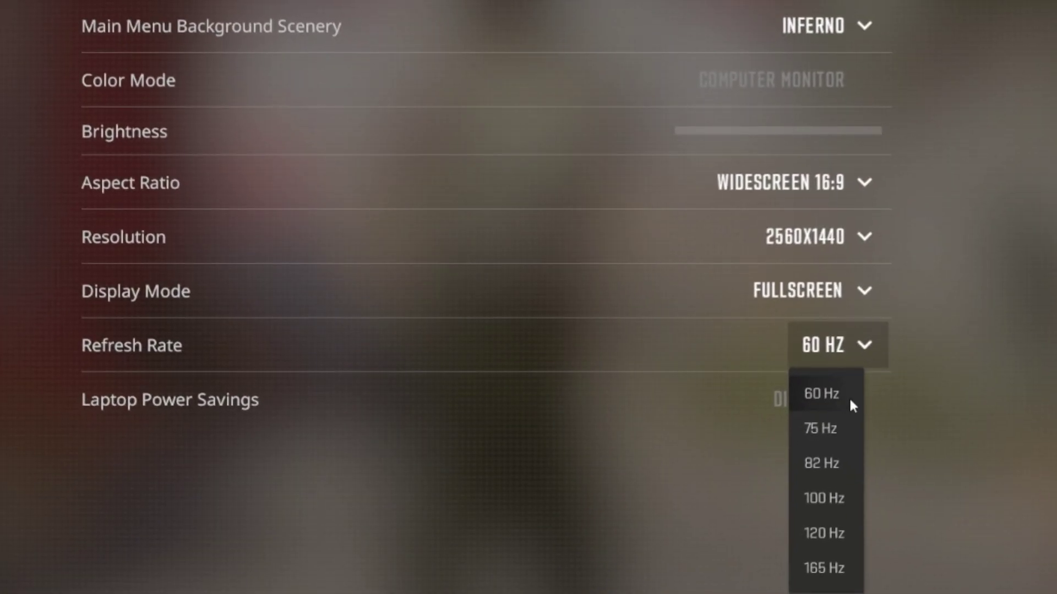
left_click(848, 396)
mouse_move(809, 401)
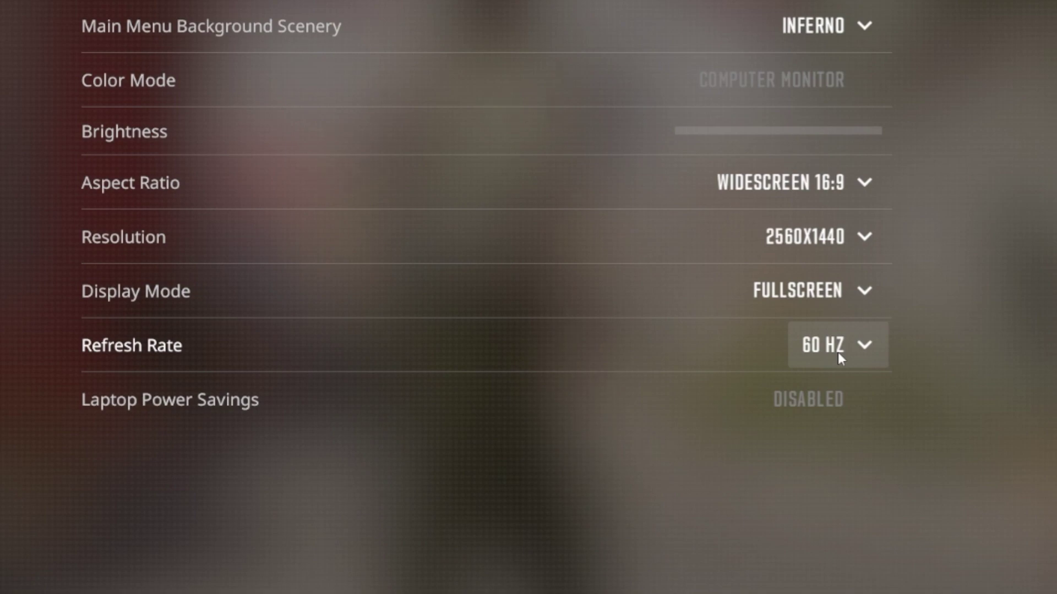
left_click(838, 352)
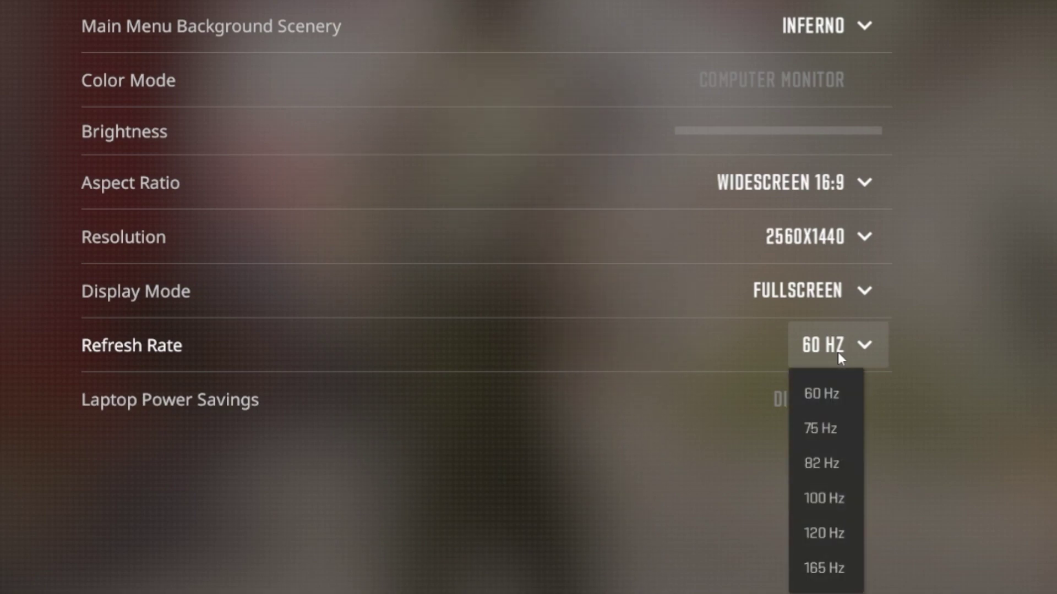
left_click(826, 569)
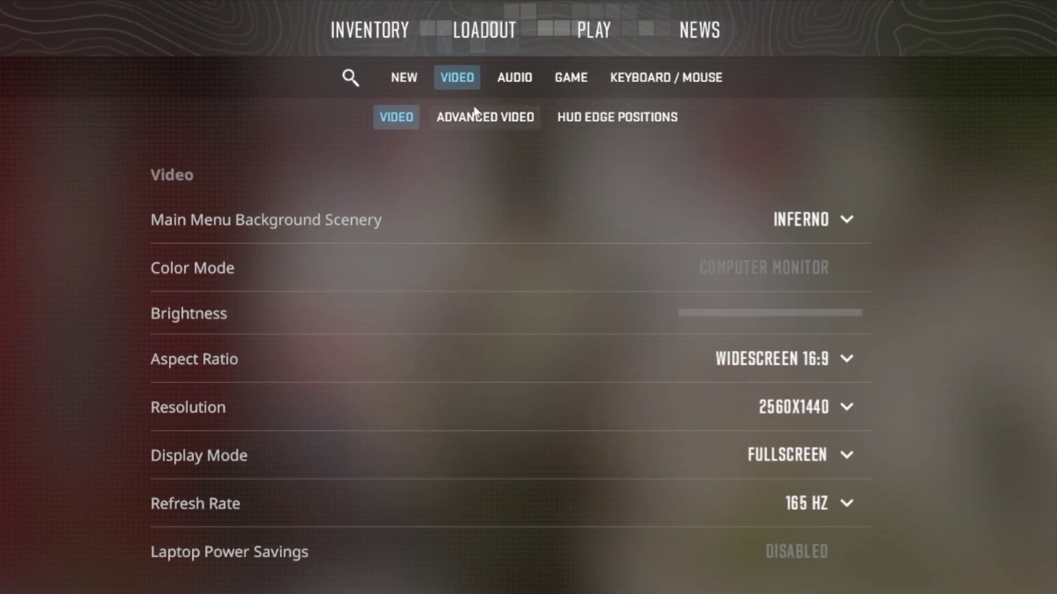
- In Advanced Video, change Multisampling Anti-Aliasing Mode to CMAA2
left_click(474, 109)
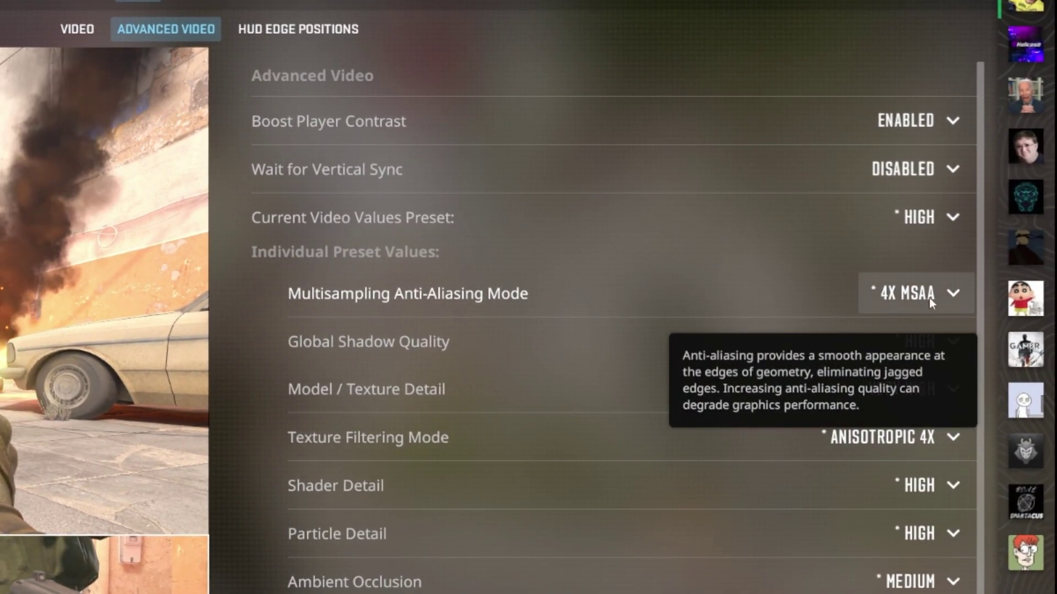
left_click(929, 299)
left_click(909, 371)
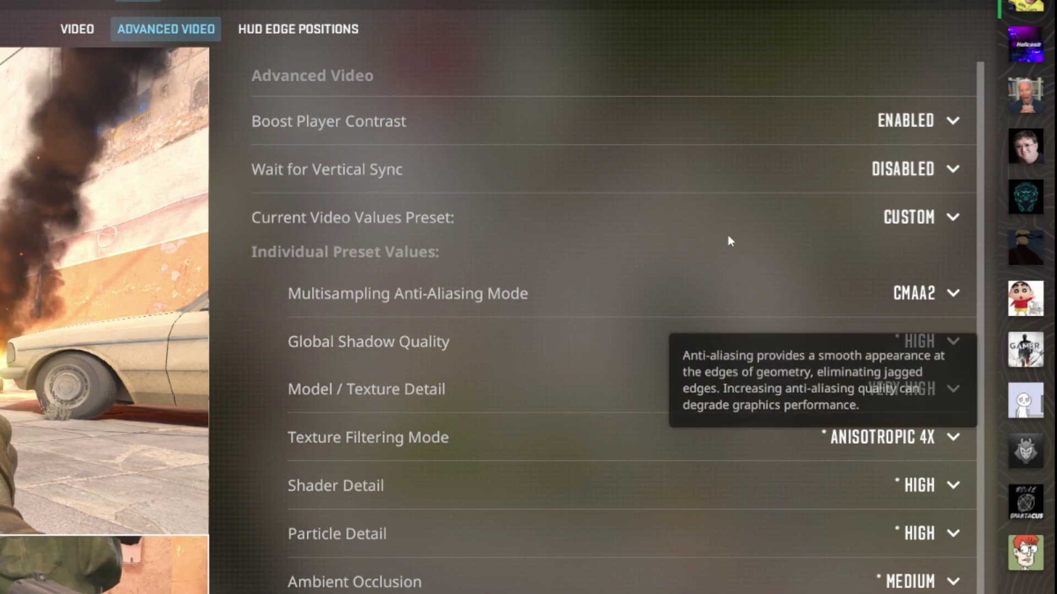
mouse_move(913, 170)
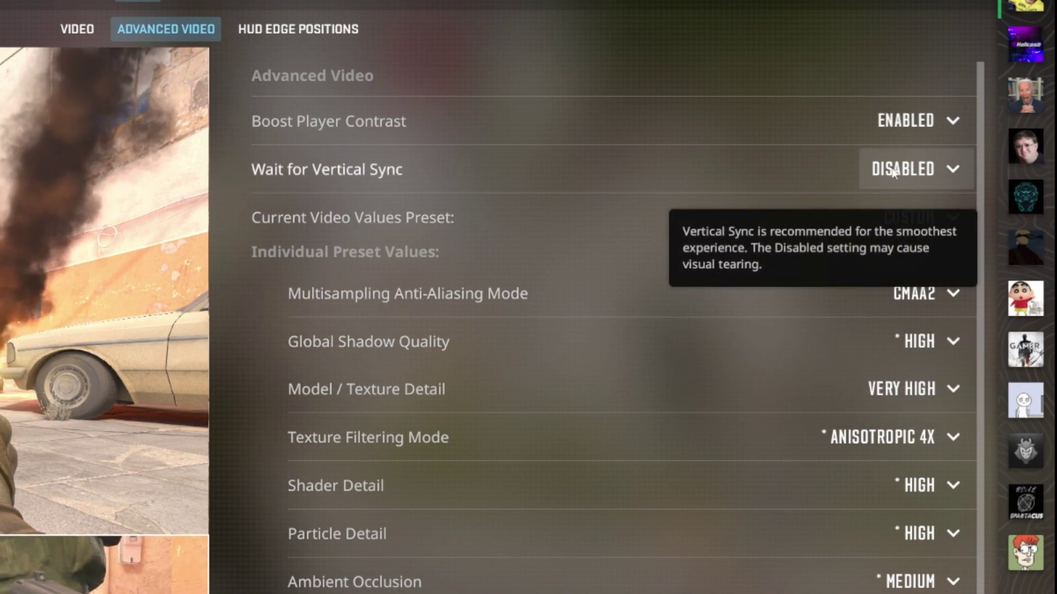
left_click(891, 170)
left_click(892, 216)
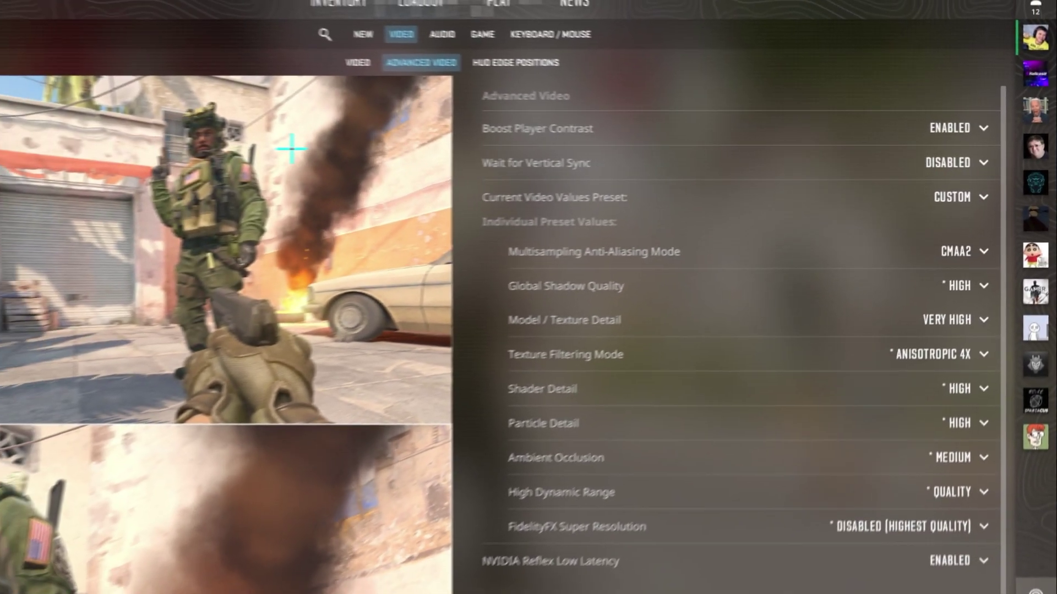
- Close the settings with Escape to return to the main menu
key("Escape")
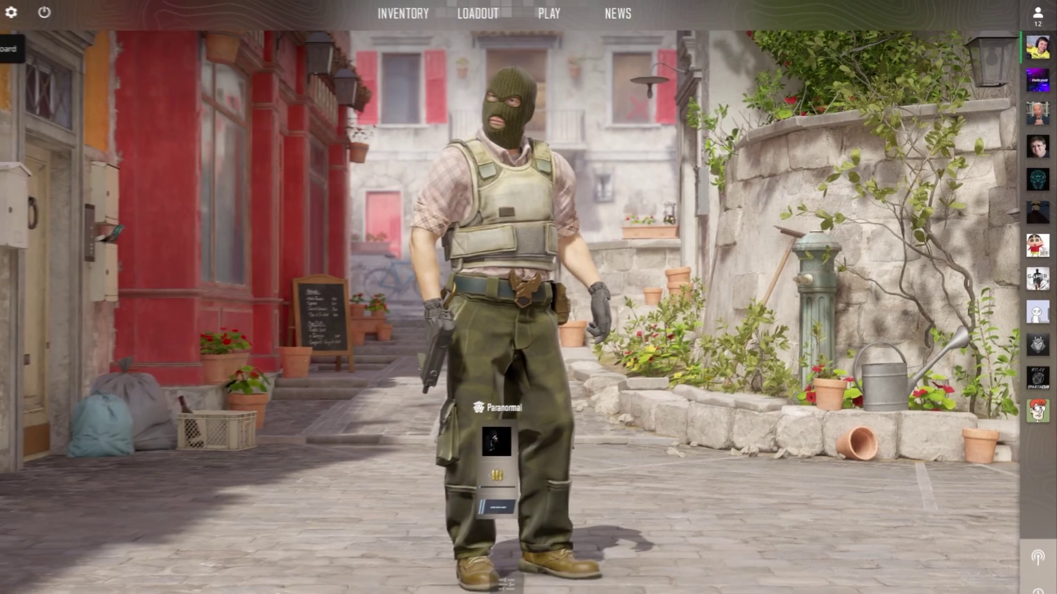